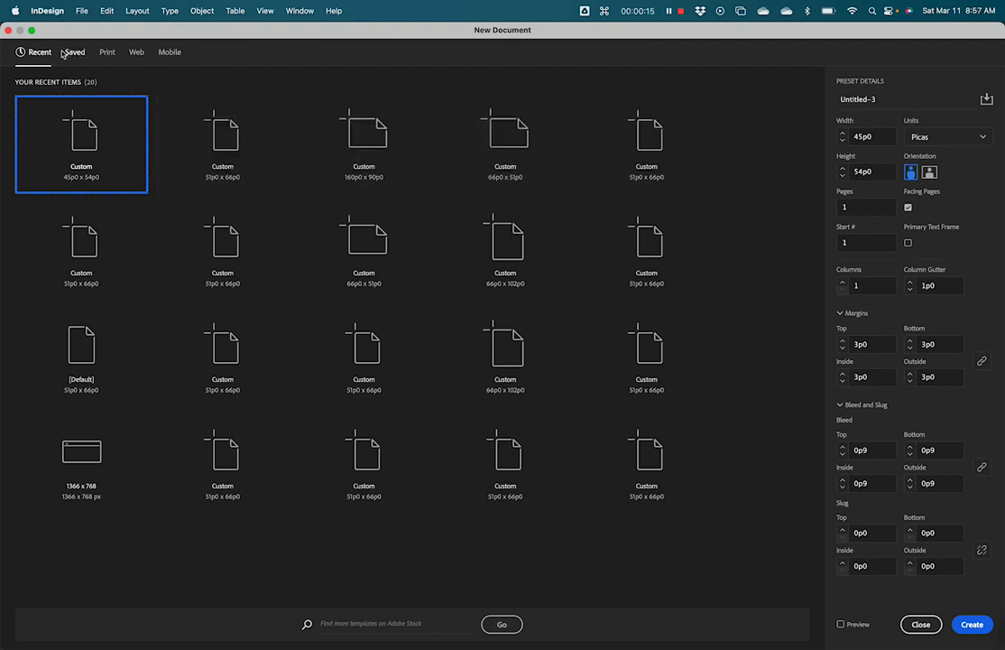
Base the new document on the Letter print preset, using inches and a page size of 7.5 in wide by 9 in high.
{"action": "left_click", "coordinate": [107, 53]}
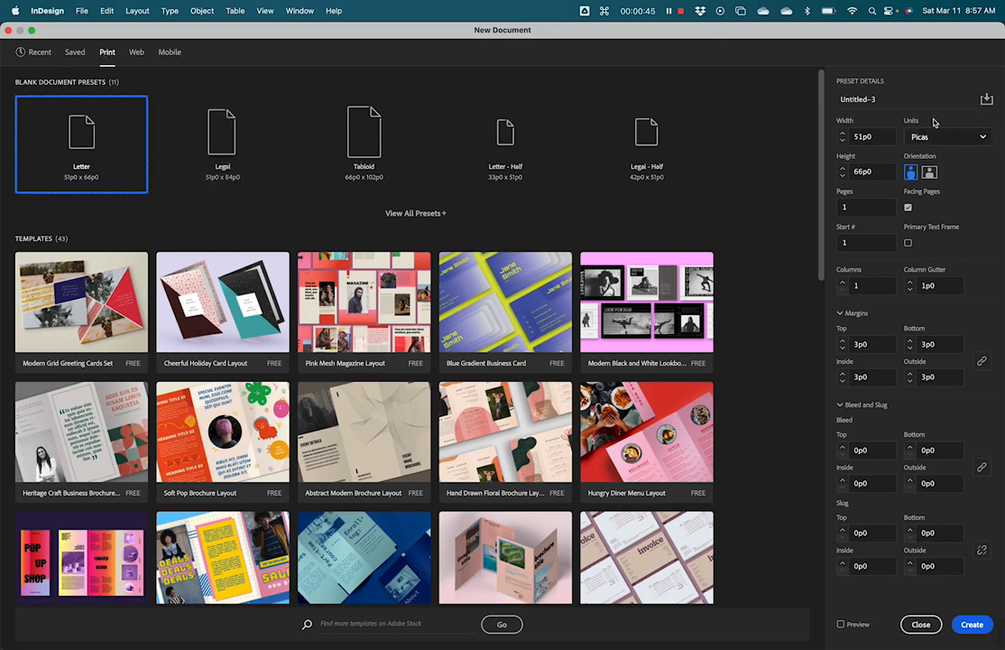
{"action": "left_click", "coordinate": [977, 137]}
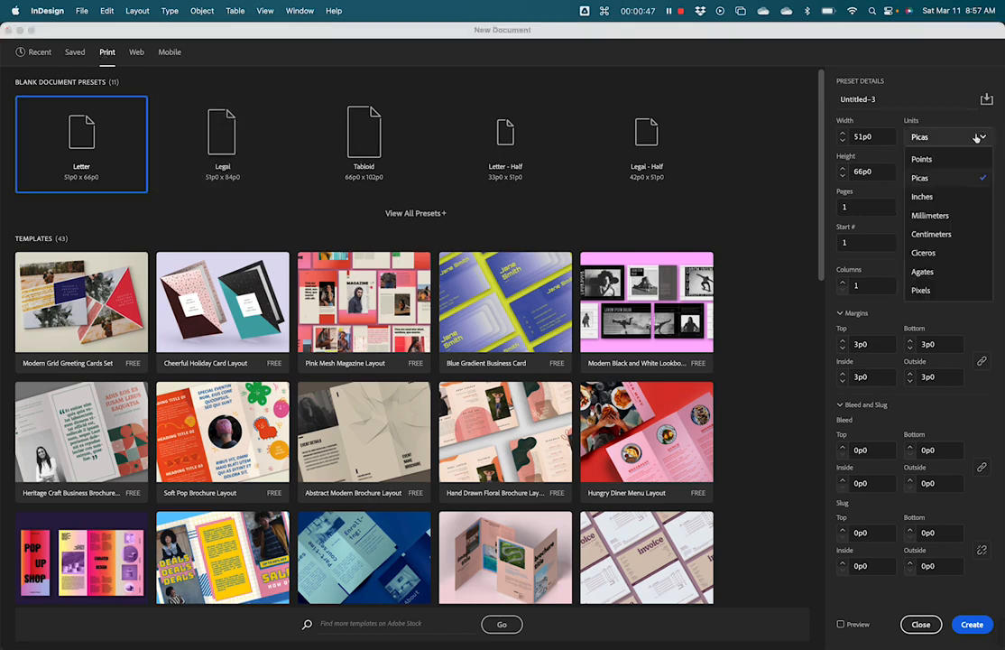
{"action": "left_click", "coordinate": [916, 196]}
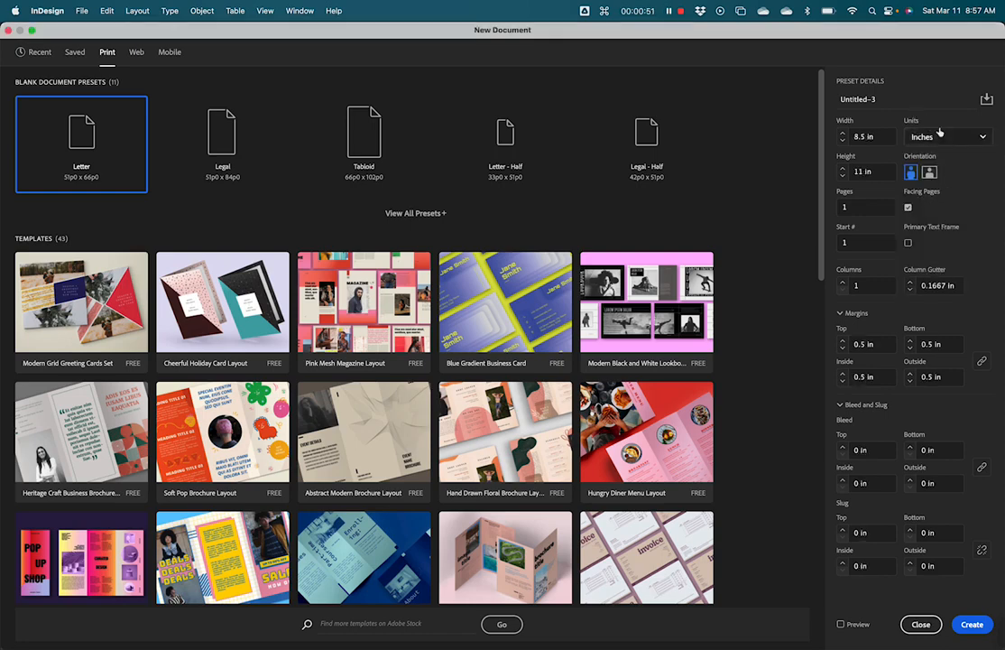
{"action": "left_click", "coordinate": [845, 136]}
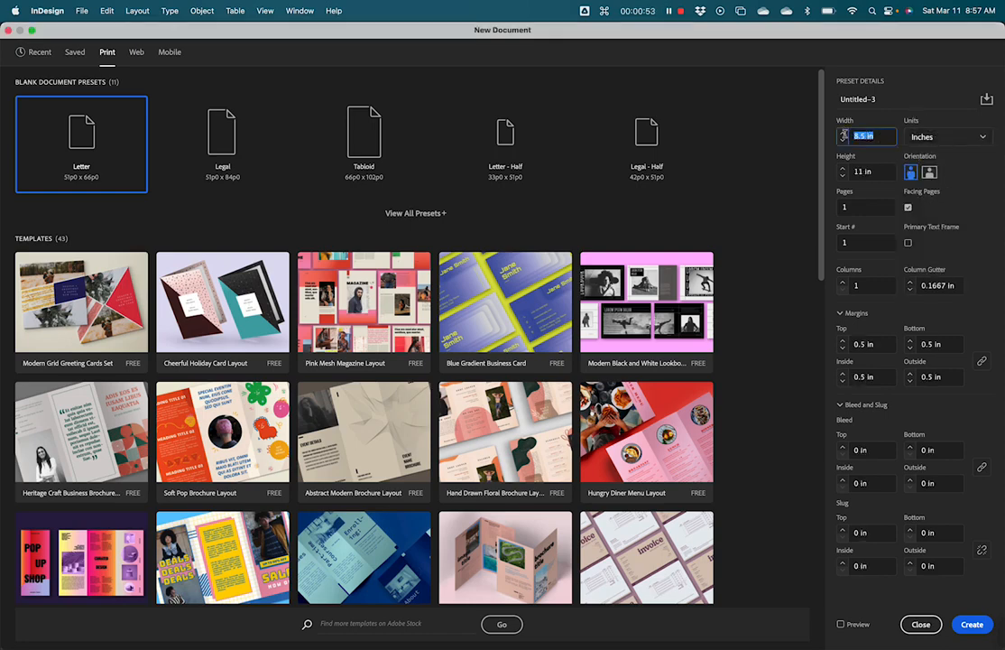
{"action": "type", "text": "7"}
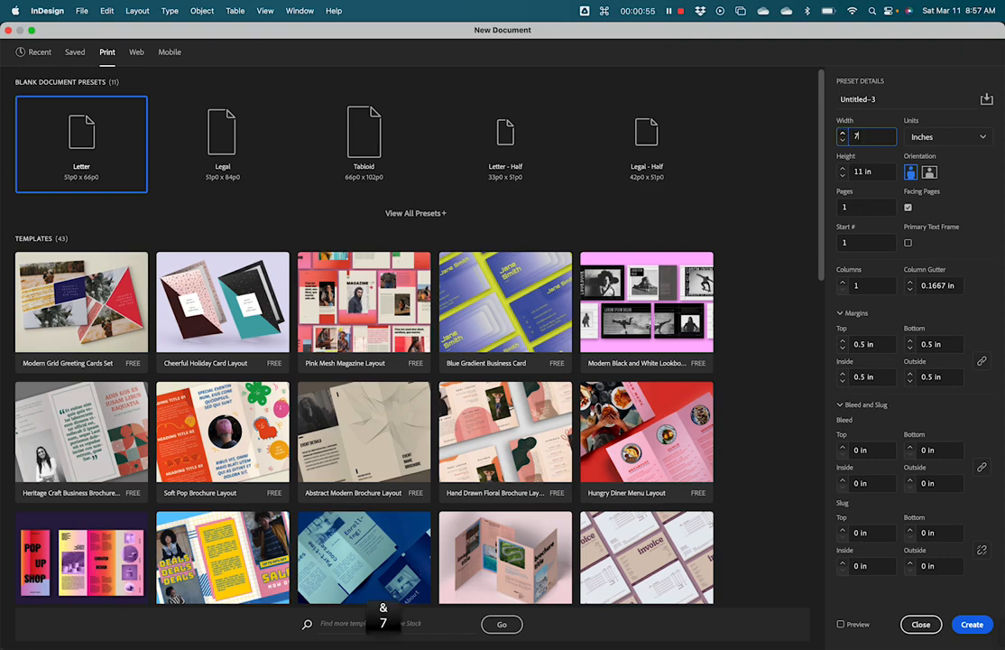
{"action": "type", "text": "."}
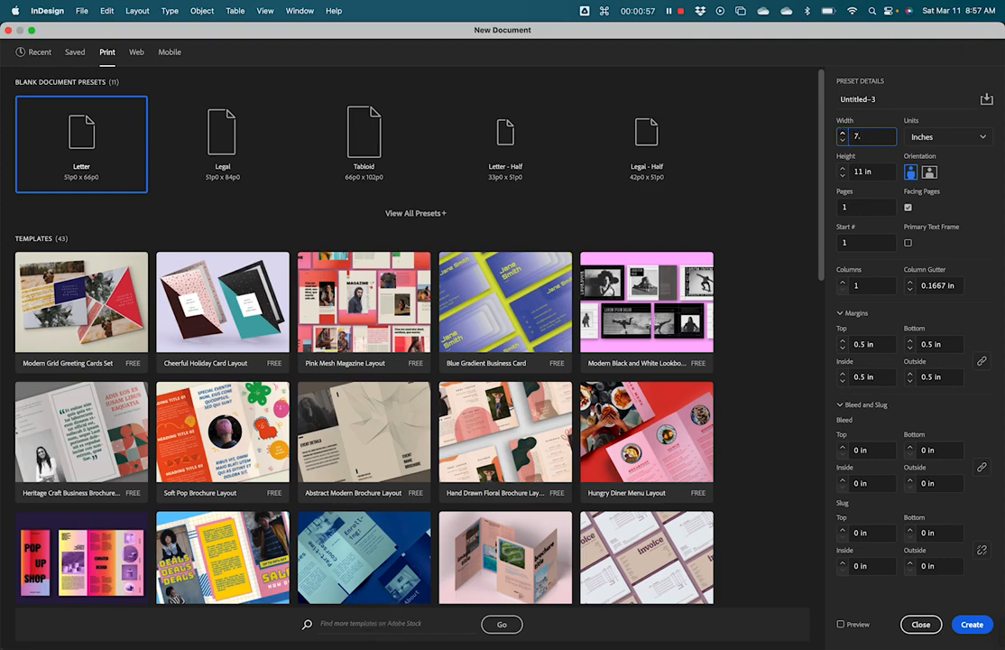
{"action": "type", "text": "5"}
{"action": "key", "text": "Tab"}
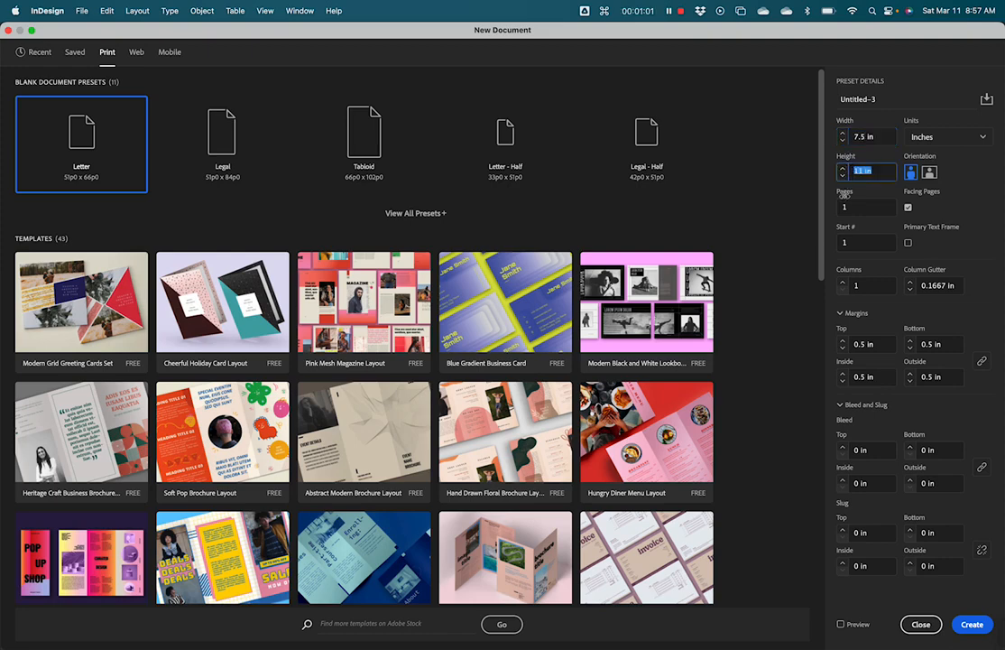
{"action": "type", "text": "9"}
Set 4 pages and a 0.125 in bleed on all sides, and create the document.
{"action": "left_click", "coordinate": [864, 208]}
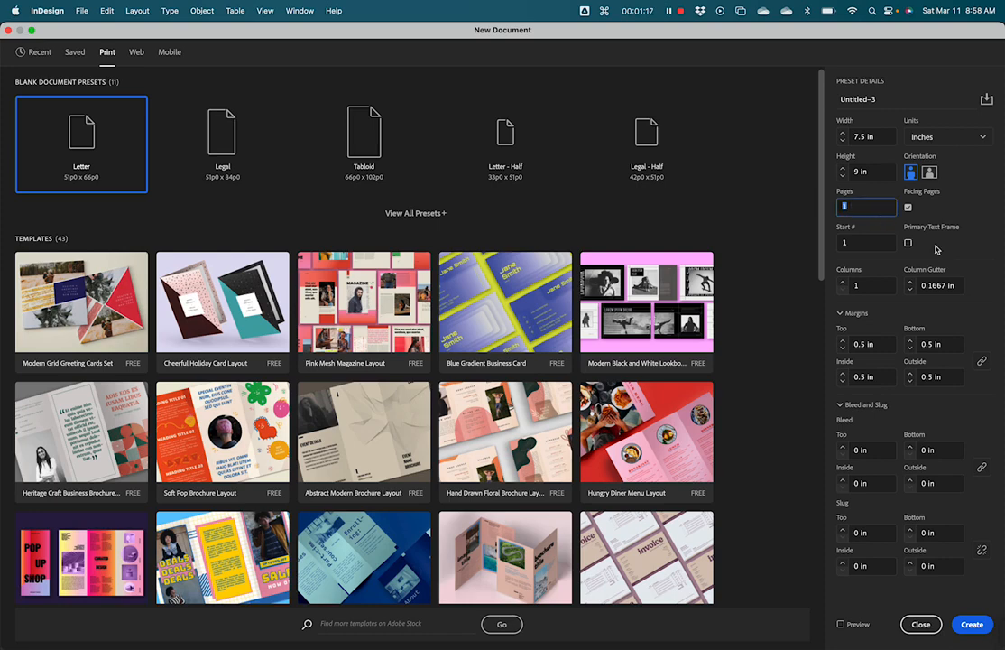
{"action": "type", "text": "4"}
{"action": "left_click", "coordinate": [876, 453]}
{"action": "type", "text": "0.125"}
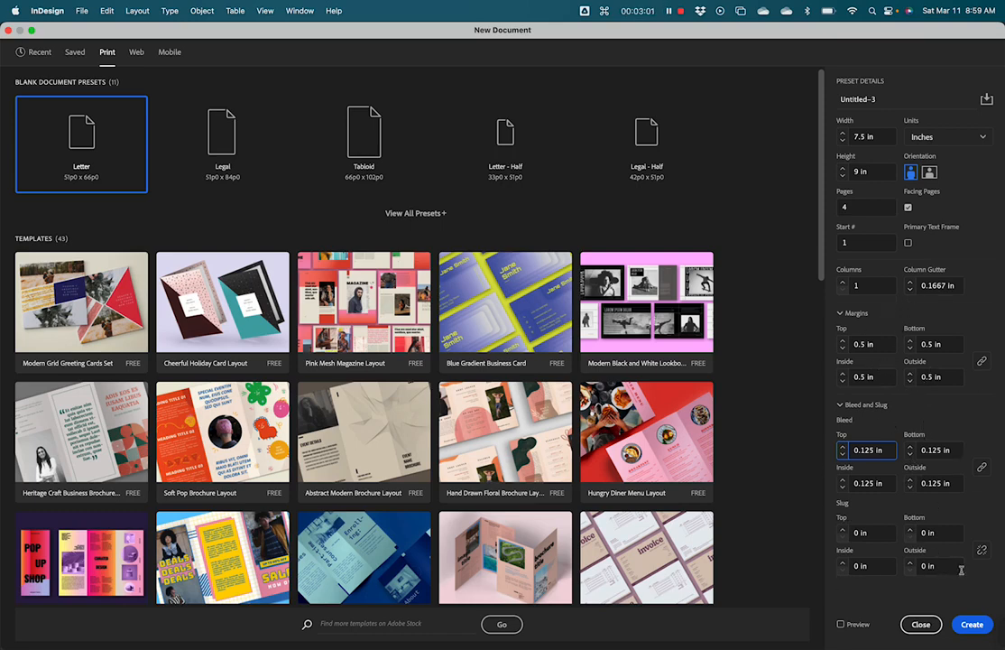
{"action": "key", "text": "Return"}
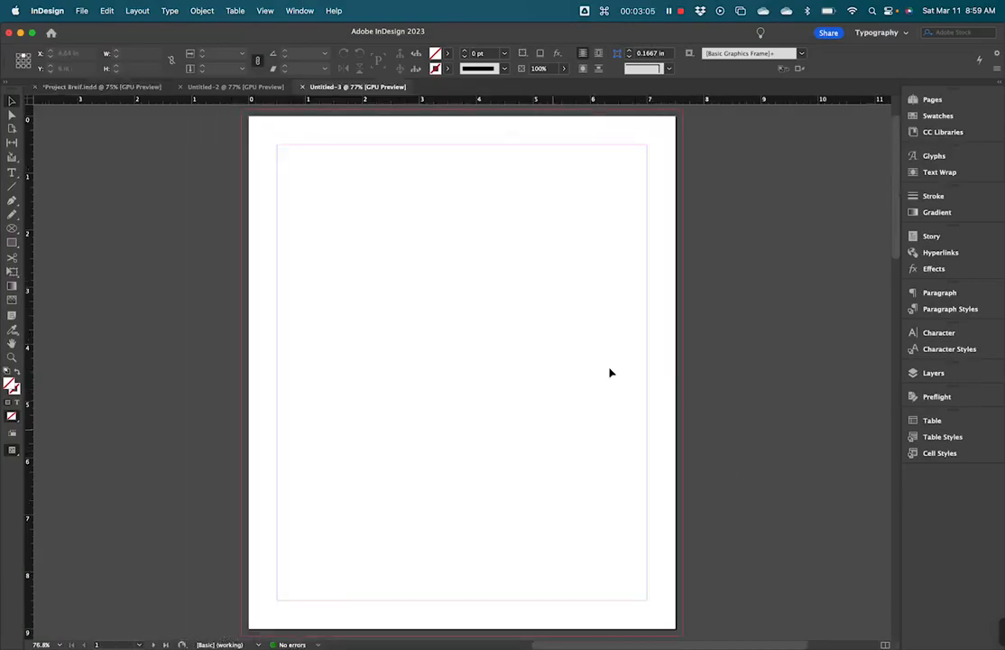
Show the document's page thumbnails and view its spreads together at 25% zoom.
{"action": "left_click", "coordinate": [929, 100]}
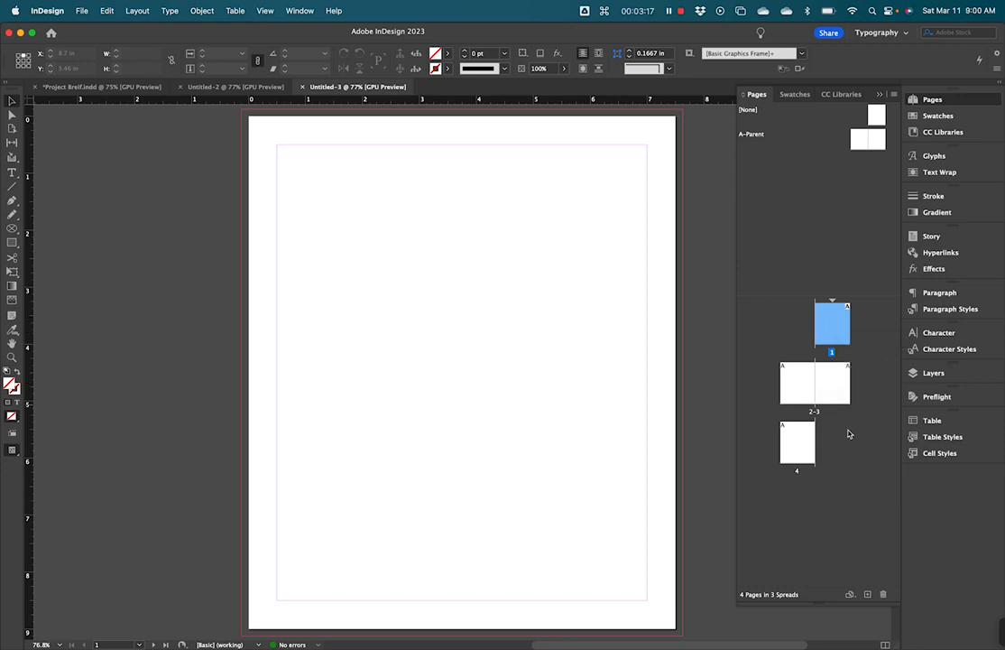
{"action": "left_click", "coordinate": [803, 449]}
{"action": "left_click", "coordinate": [836, 459]}
{"action": "key", "text": "super+minus"}
{"action": "key", "text": "super+minus"}
{"action": "key", "text": "super+minus"}
{"action": "key", "text": "super+minus"}
{"action": "key", "text": "super+minus"}
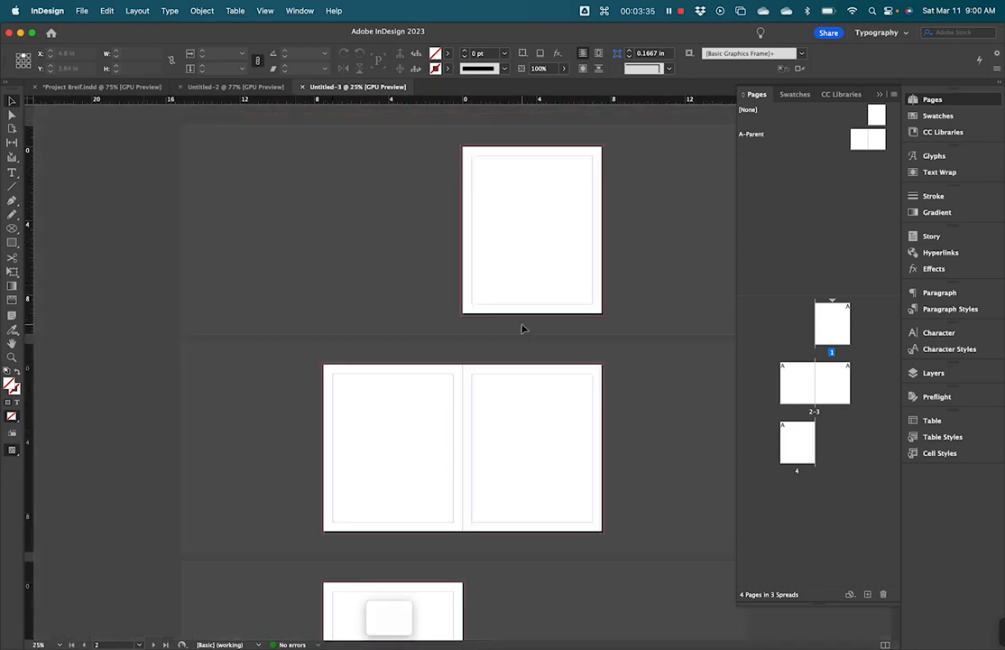
{"action": "scroll", "coordinate": [569, 272], "scroll_direction": "down", "scroll_amount": 2}
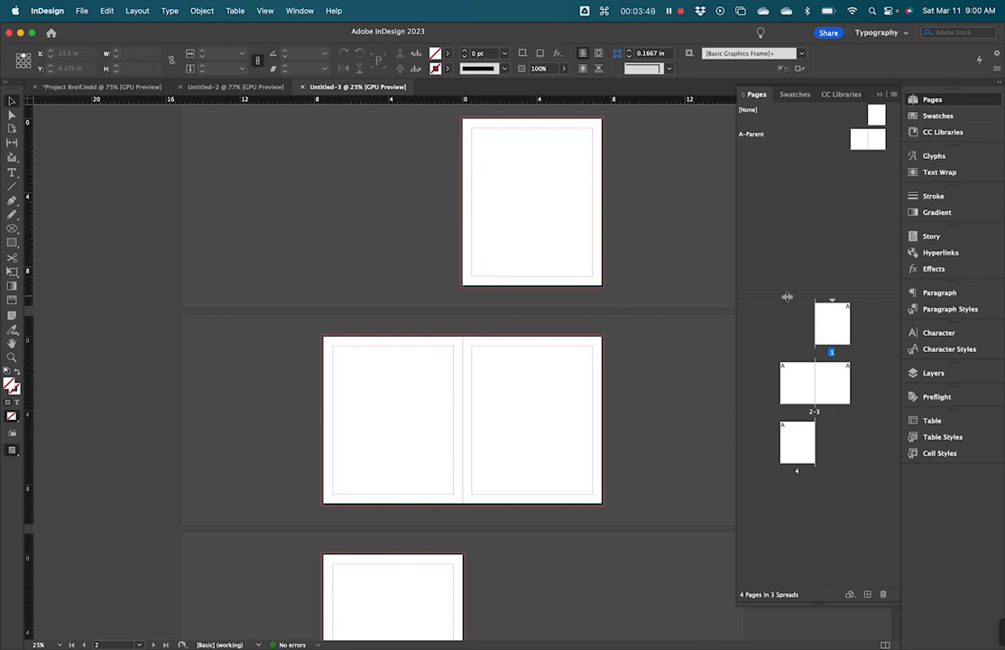
Shrink the parent-page area above the page thumbnails and choose the Typography workspace.
{"action": "left_click_drag", "start_coordinate": [783, 291], "coordinate": [783, 240]}
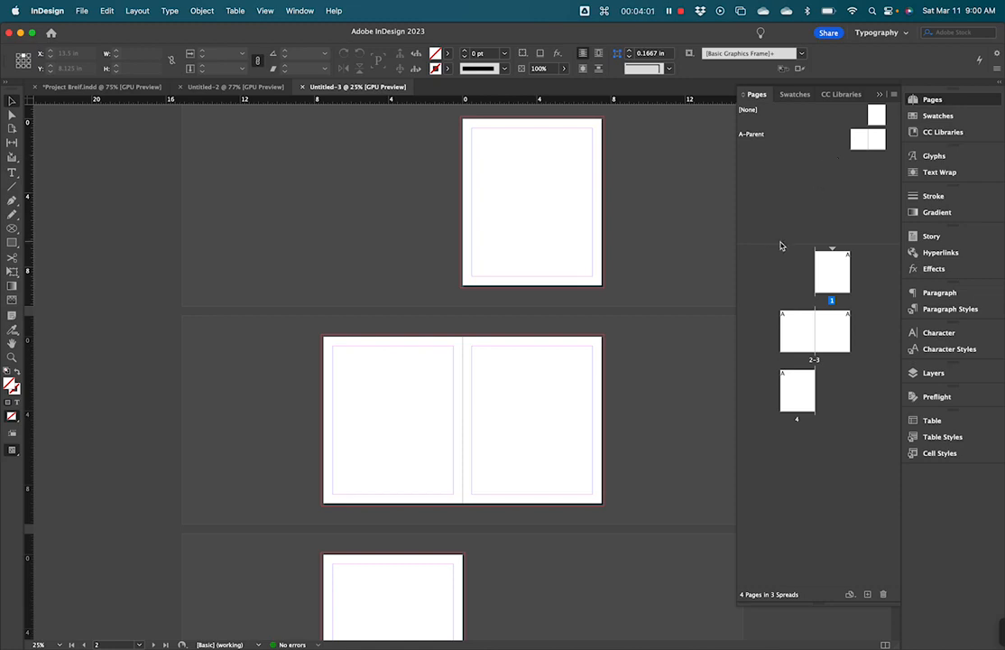
{"action": "left_click_drag", "start_coordinate": [783, 250], "coordinate": [777, 198]}
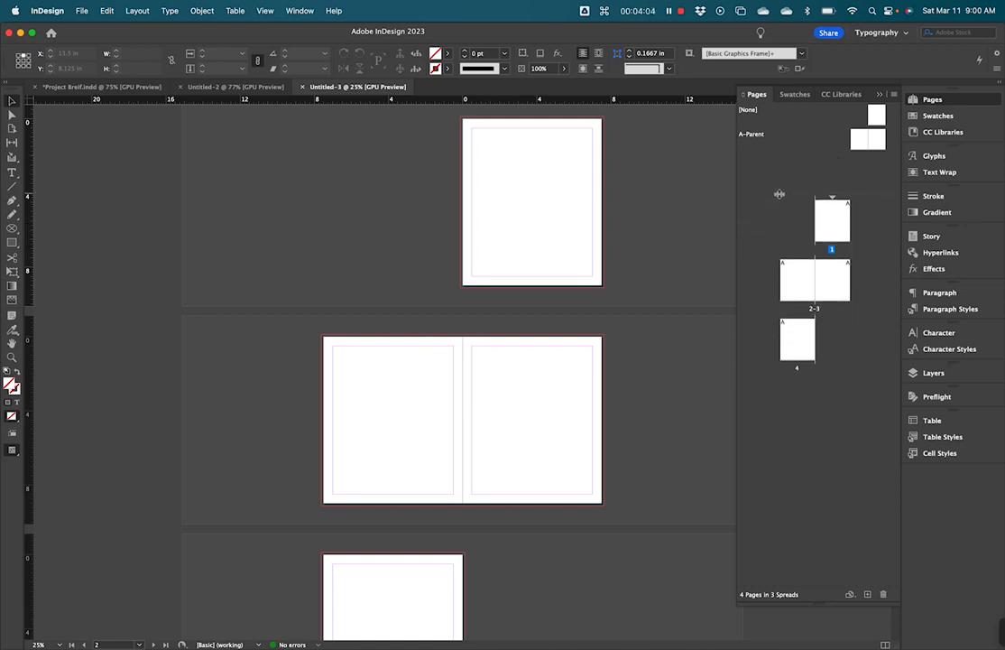
{"action": "left_click", "coordinate": [891, 32]}
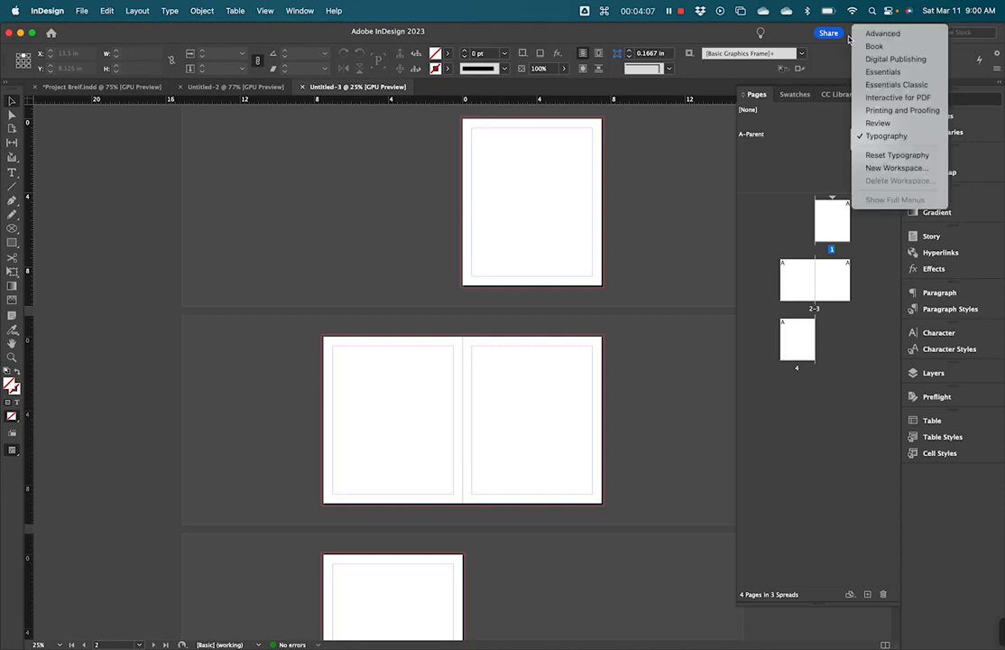
{"action": "left_click", "coordinate": [877, 137]}
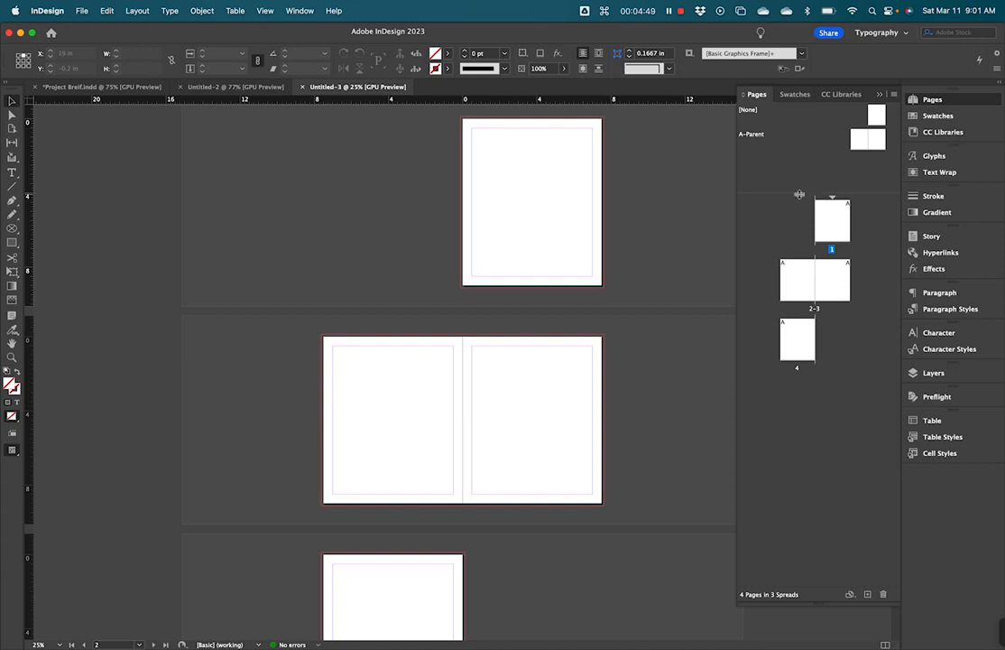
{"action": "left_click_drag", "start_coordinate": [799, 194], "coordinate": [797, 199]}
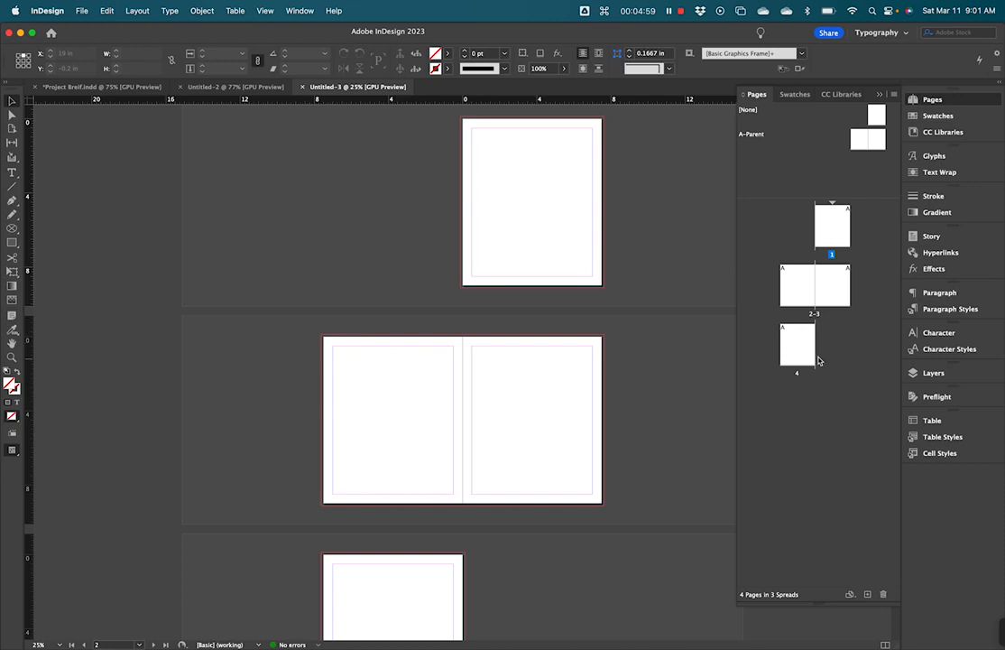
{"action": "left_click", "coordinate": [837, 236]}
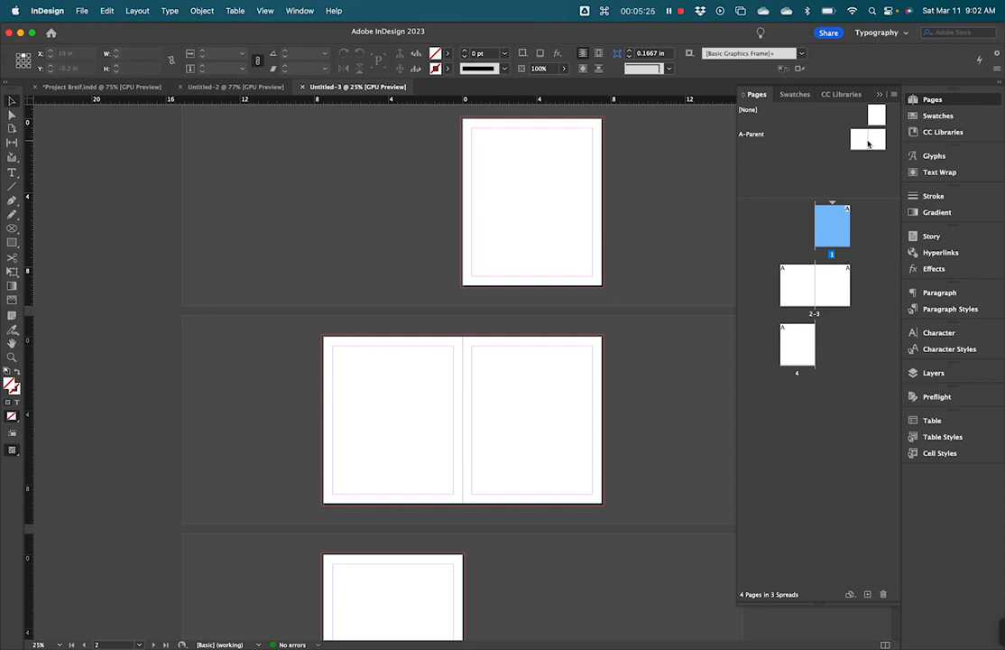
{"action": "left_click", "coordinate": [783, 186]}
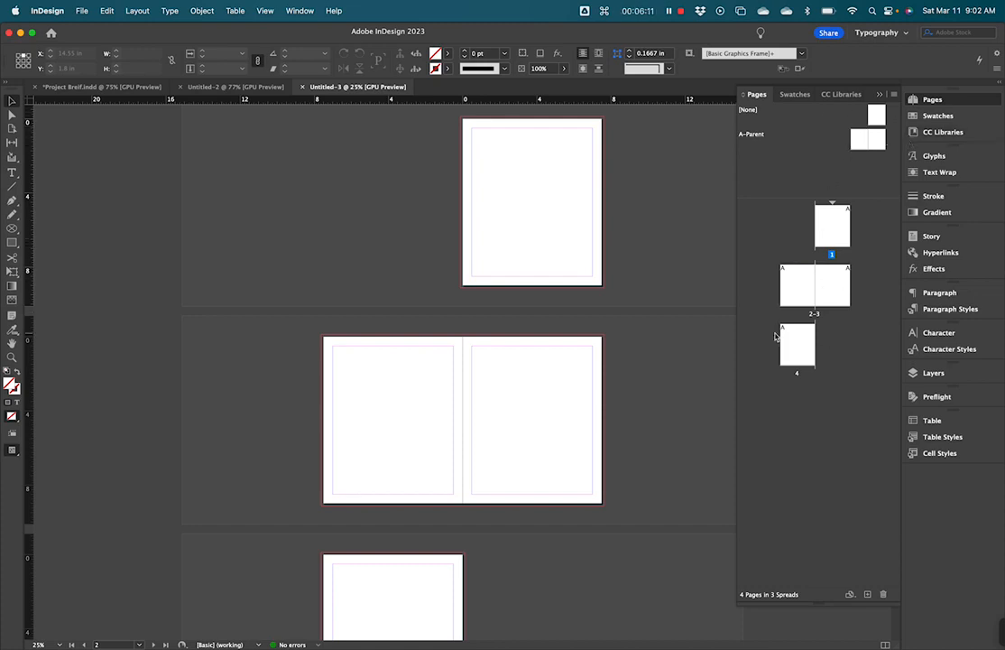
Apply the [None] parent to pages 1 and 4 in place of A-Parent.
{"action": "left_click", "coordinate": [872, 115]}
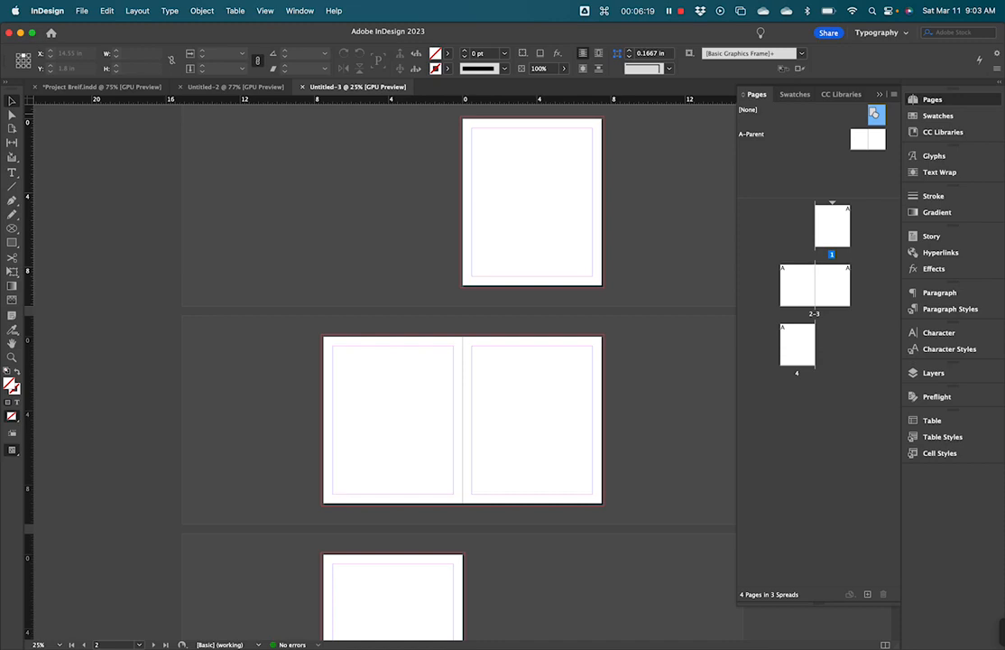
{"action": "left_click_drag", "start_coordinate": [874, 113], "coordinate": [835, 232]}
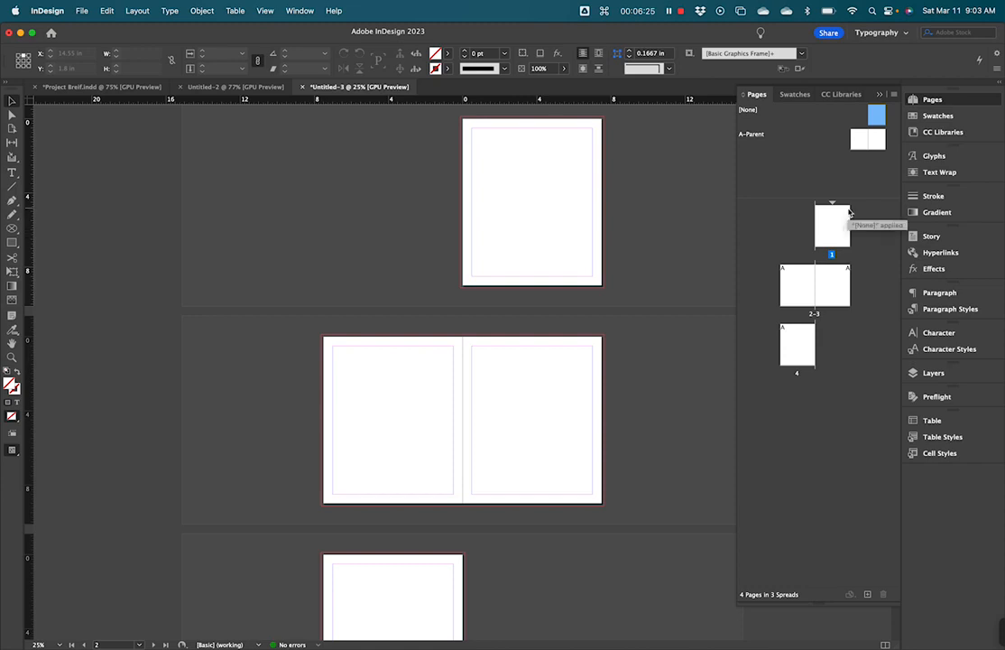
{"action": "mouse_move", "coordinate": [868, 137]}
{"action": "left_mouse_down"}
{"action": "mouse_move", "coordinate": [879, 309]}
{"action": "mouse_move", "coordinate": [799, 350]}
{"action": "left_mouse_up"}
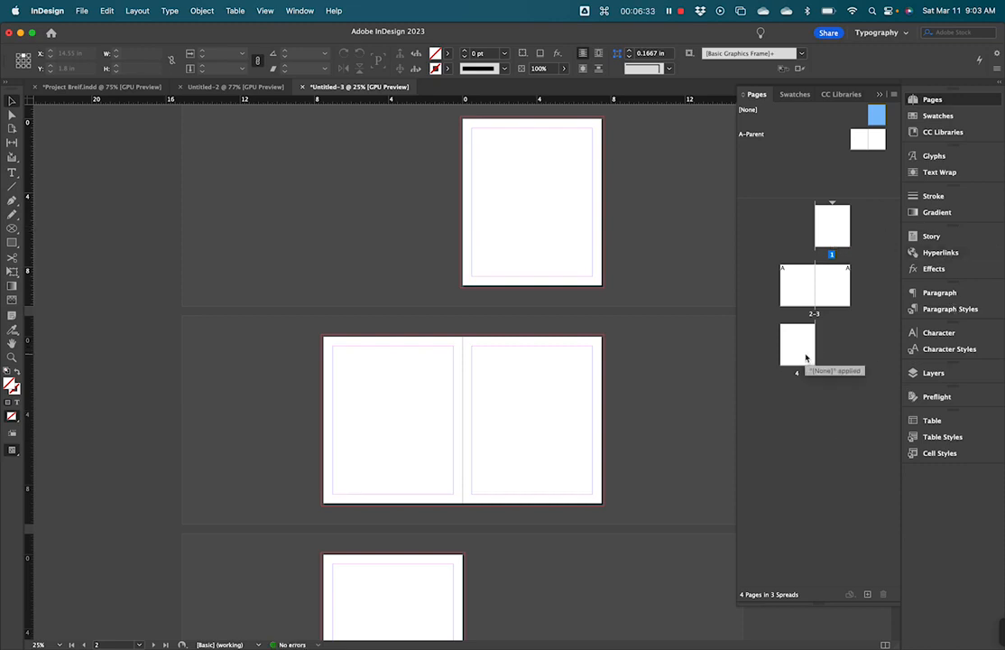
{"action": "left_click", "coordinate": [817, 389]}
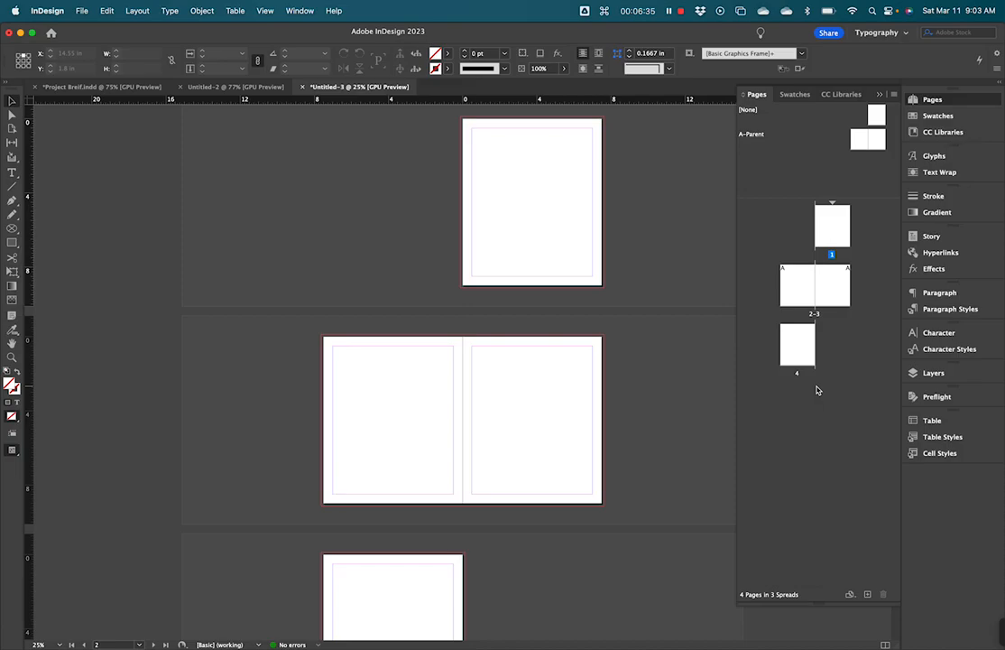